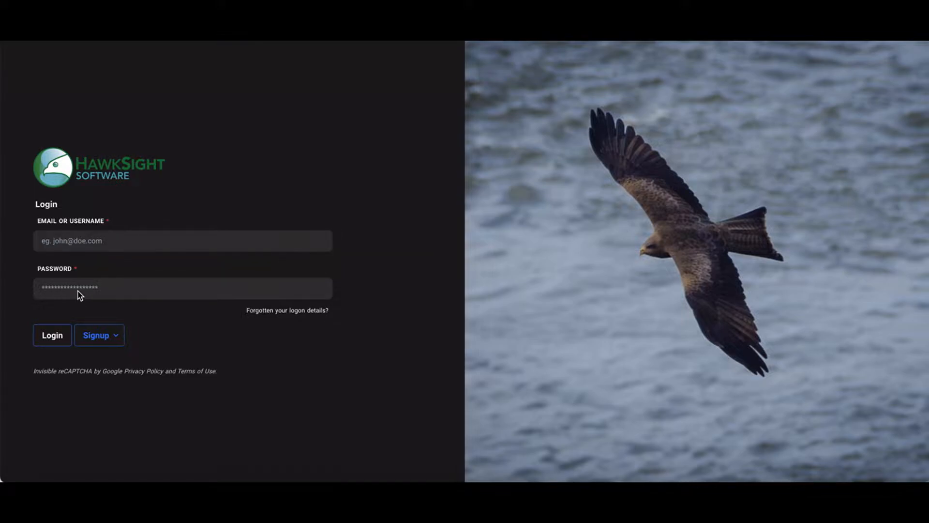
Log in with the account username and password.
{"action": "left_click", "coordinate": [78, 288]}
{"action": "left_click", "coordinate": [392, 267]}
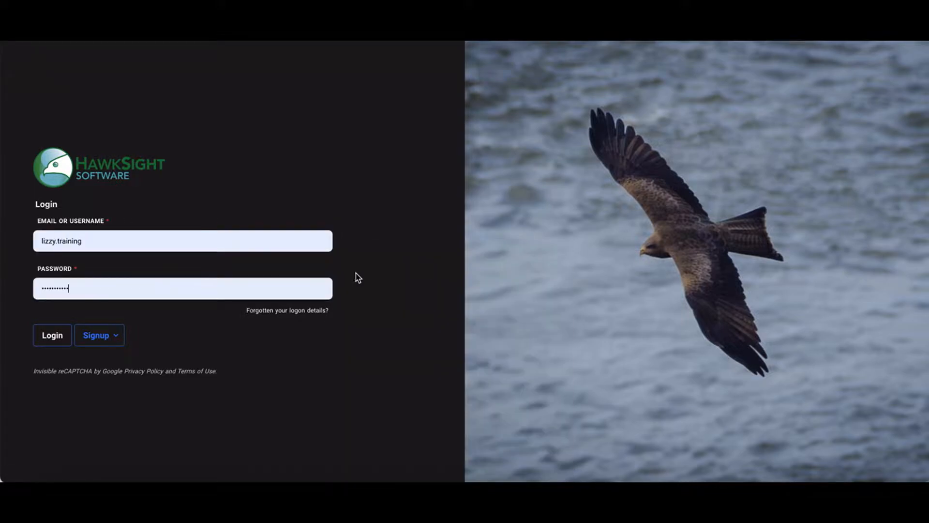
{"action": "left_click", "coordinate": [60, 336]}
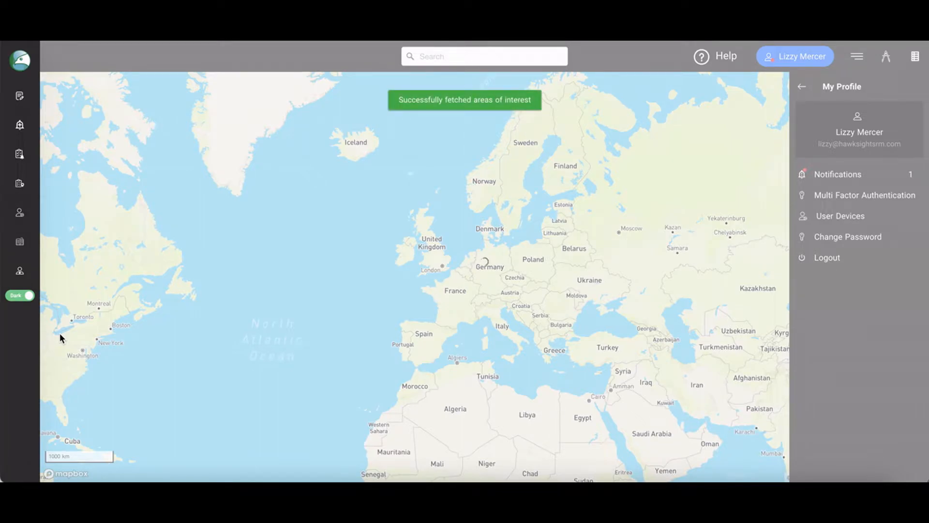
Review the threats in the Threat Master Database and the Non-state Actors and Criminal activities in the Threat Activity Master.
{"action": "left_click", "coordinate": [20, 243]}
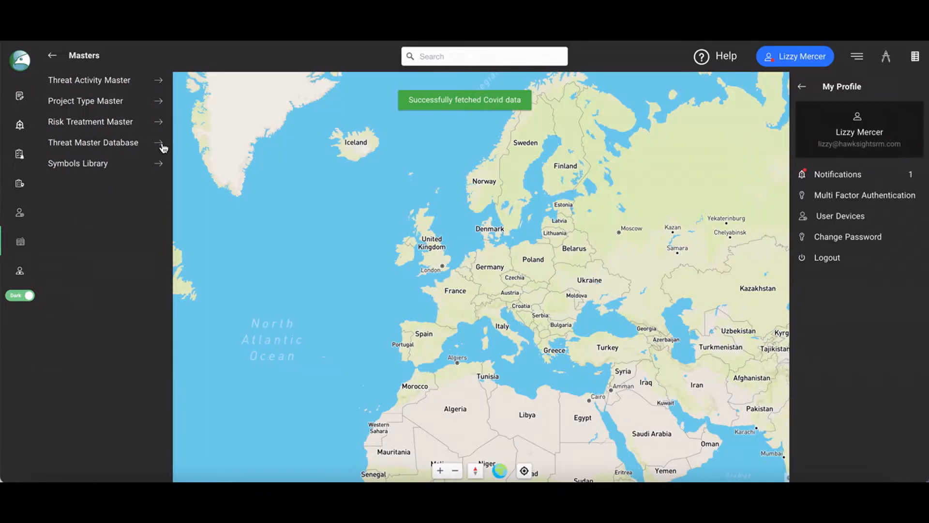
{"action": "left_click", "coordinate": [162, 146]}
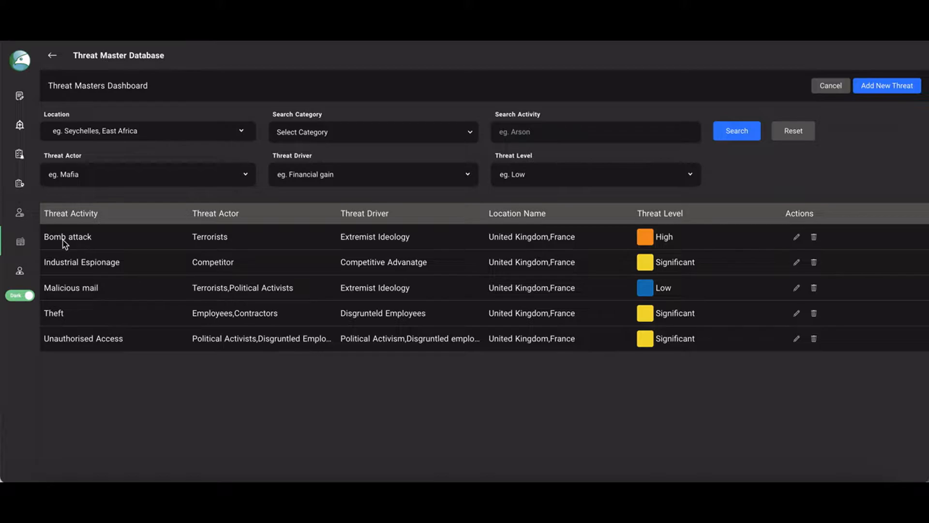
{"action": "left_click", "coordinate": [20, 242]}
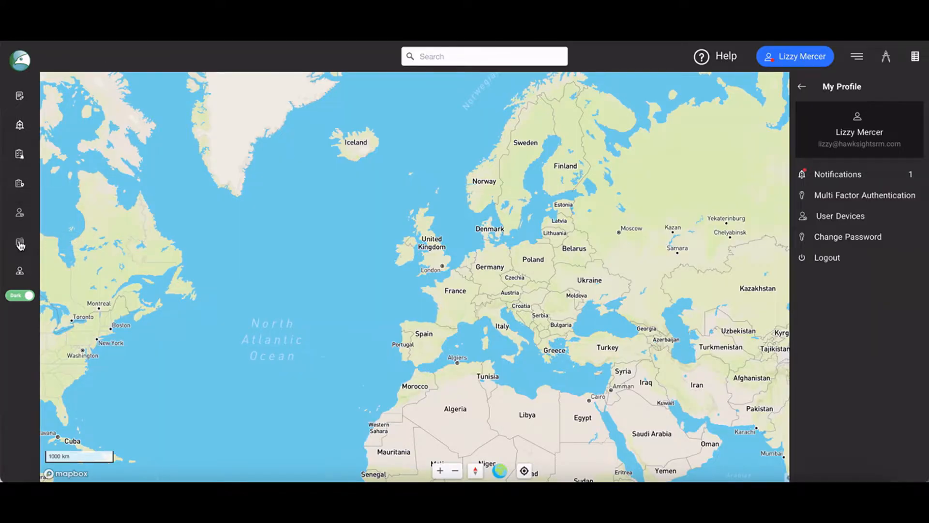
{"action": "left_click", "coordinate": [20, 244]}
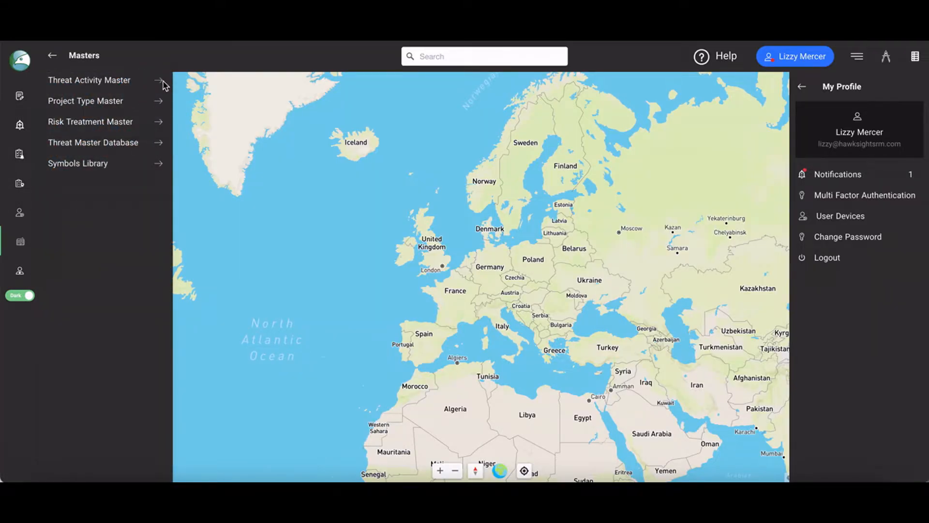
{"action": "left_click", "coordinate": [163, 83]}
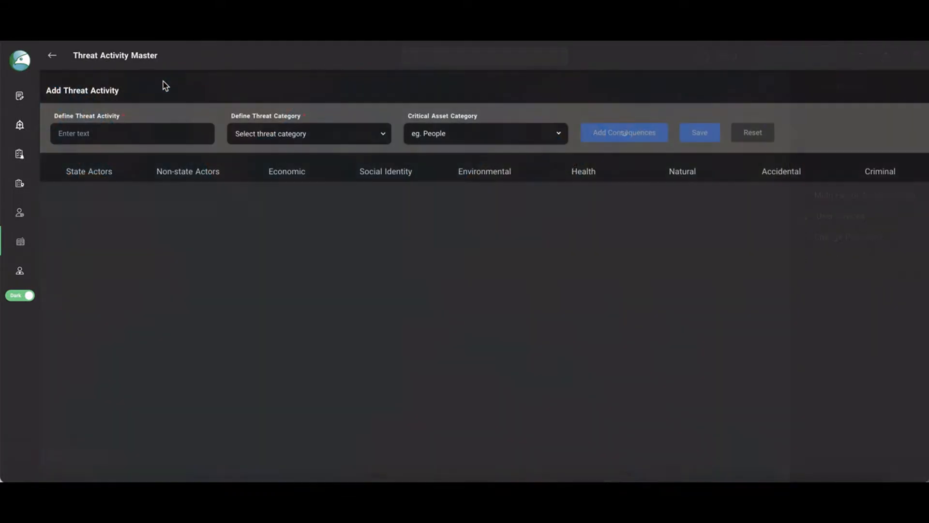
{"action": "left_click", "coordinate": [199, 181]}
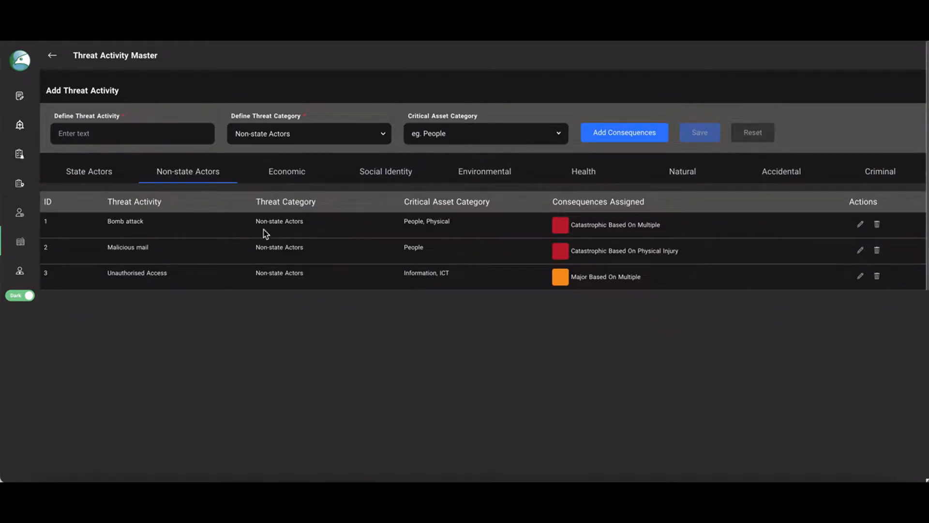
{"action": "left_click", "coordinate": [875, 176]}
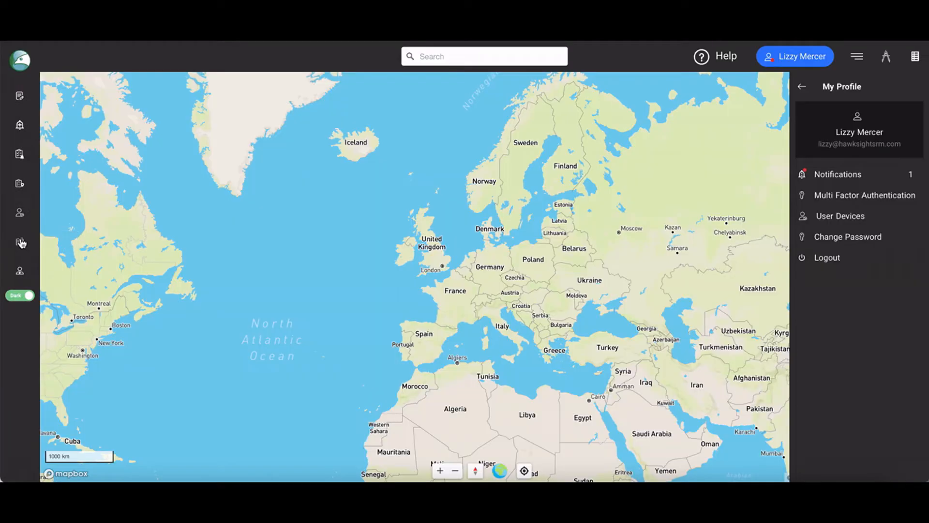
Open the Risk Treatment Master and look through the Policy & Procedure, Technology, and Physical & Man Power categories of protective security controls.
{"action": "left_click", "coordinate": [21, 243]}
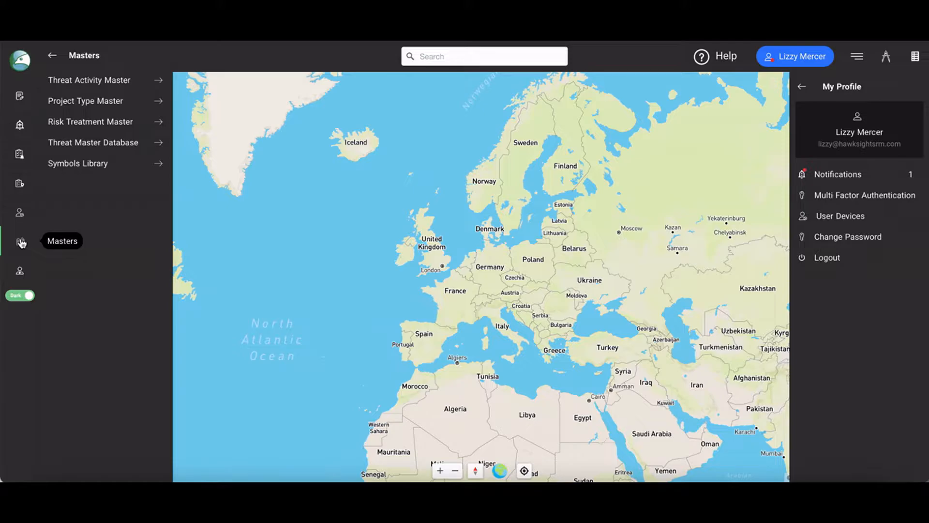
{"action": "left_click", "coordinate": [157, 122]}
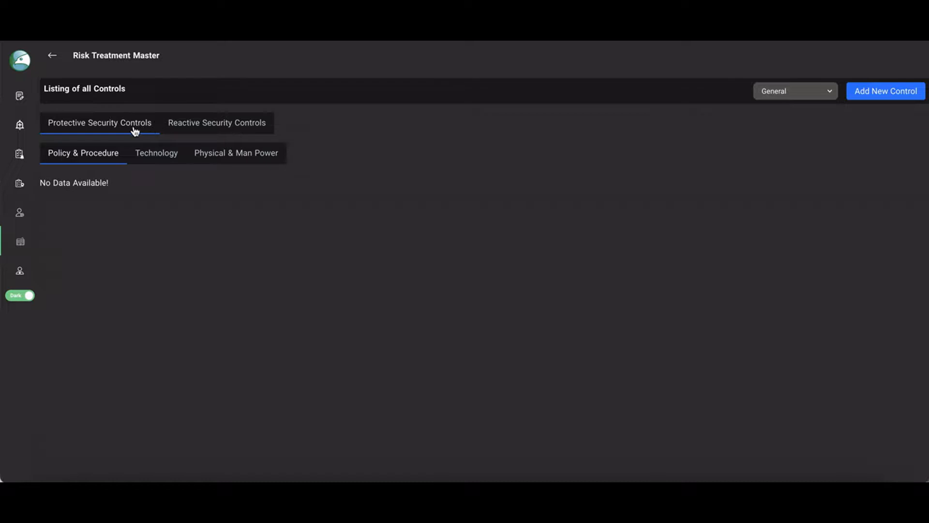
{"action": "left_click", "coordinate": [222, 125]}
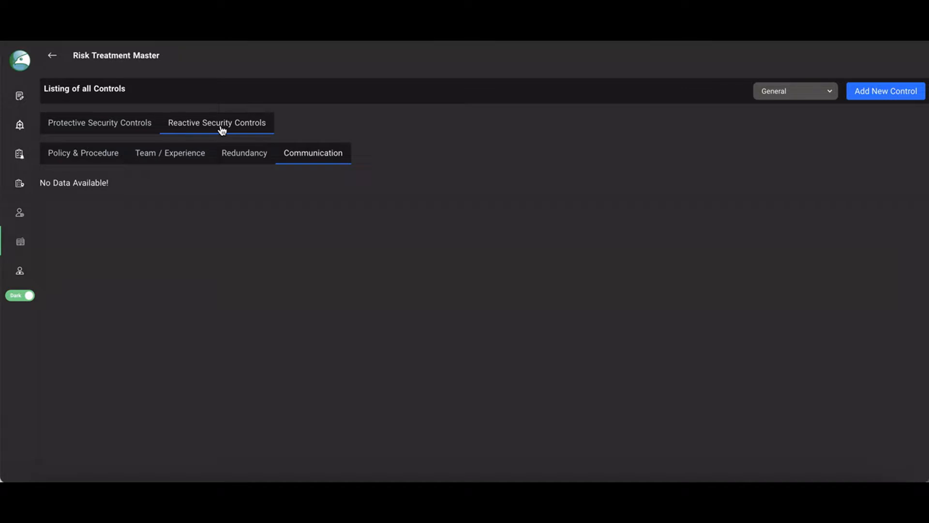
{"action": "left_click", "coordinate": [136, 128]}
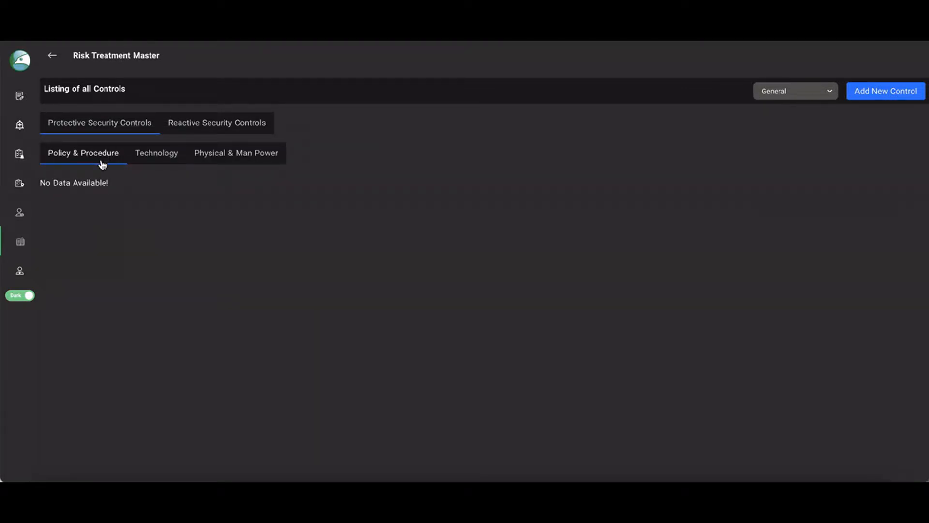
{"action": "left_click", "coordinate": [152, 159]}
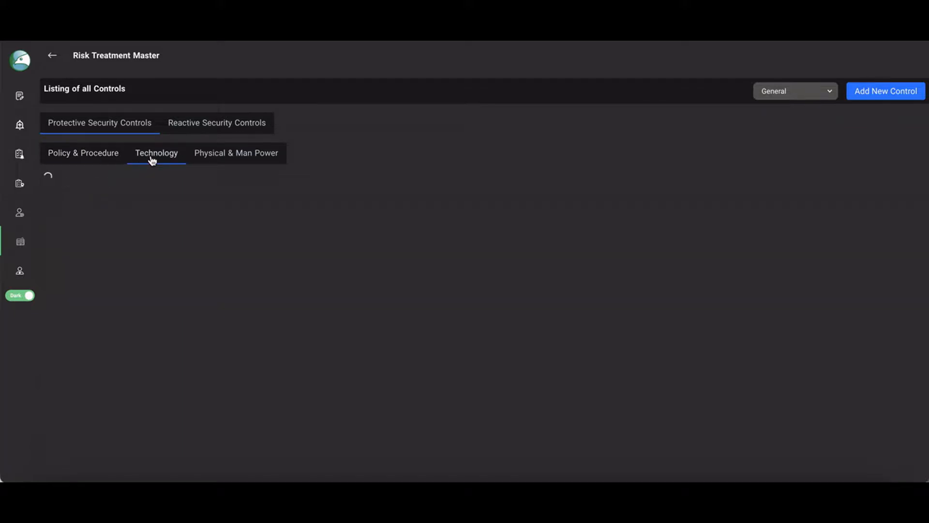
{"action": "left_click", "coordinate": [241, 159]}
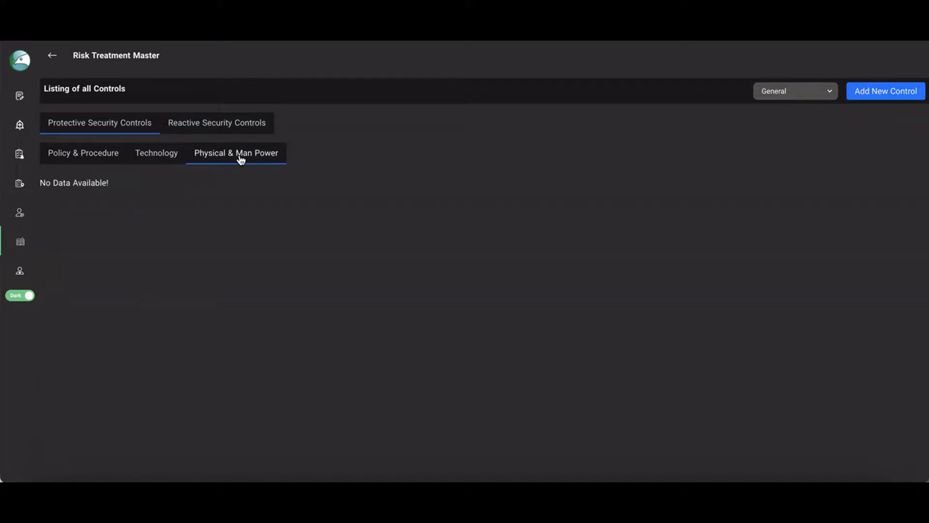
Look through the Policy & Procedure, Team / Experience, Redundancy and Communication categories of reactive security controls.
{"action": "left_click", "coordinate": [232, 130]}
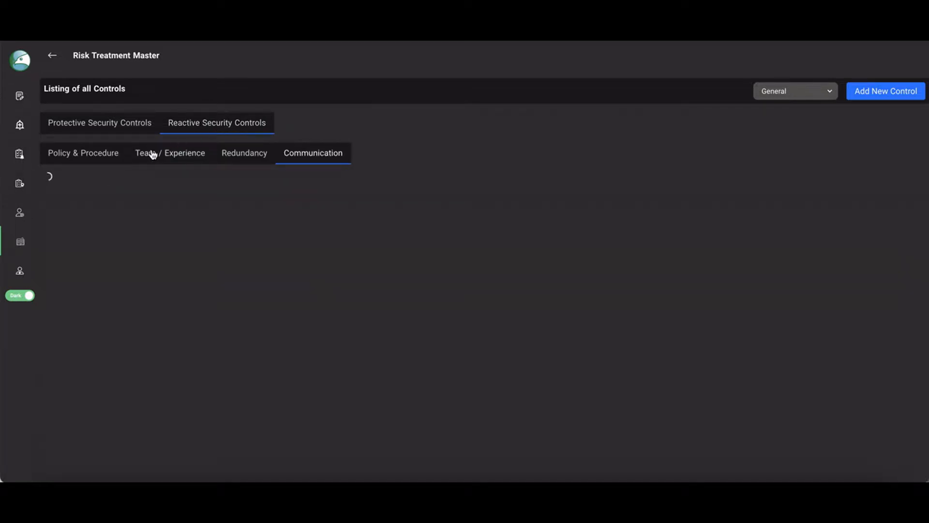
{"action": "left_click", "coordinate": [109, 162]}
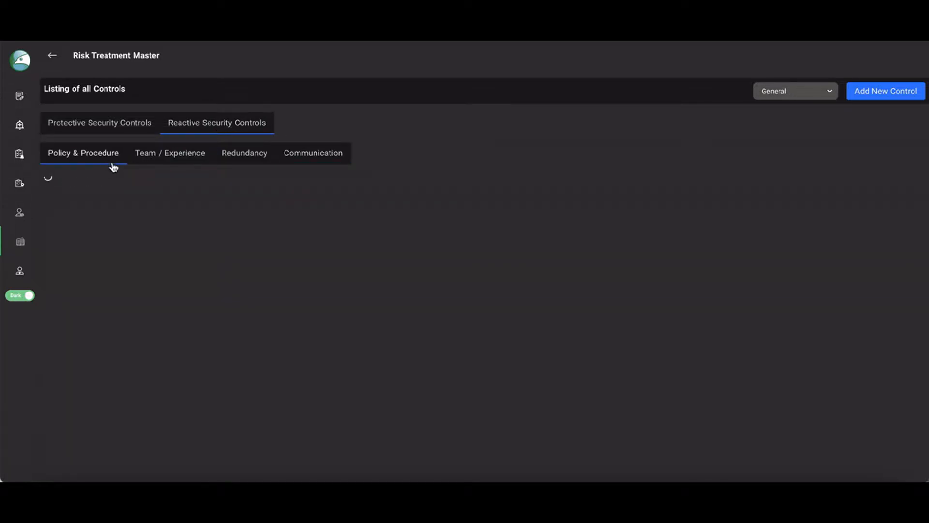
{"action": "left_click", "coordinate": [185, 162]}
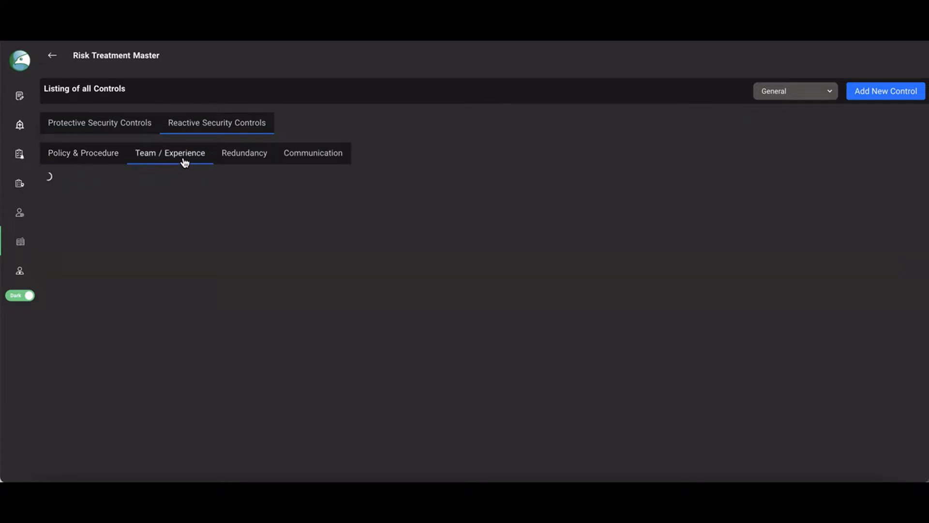
{"action": "left_click", "coordinate": [255, 161]}
{"action": "left_click", "coordinate": [317, 164]}
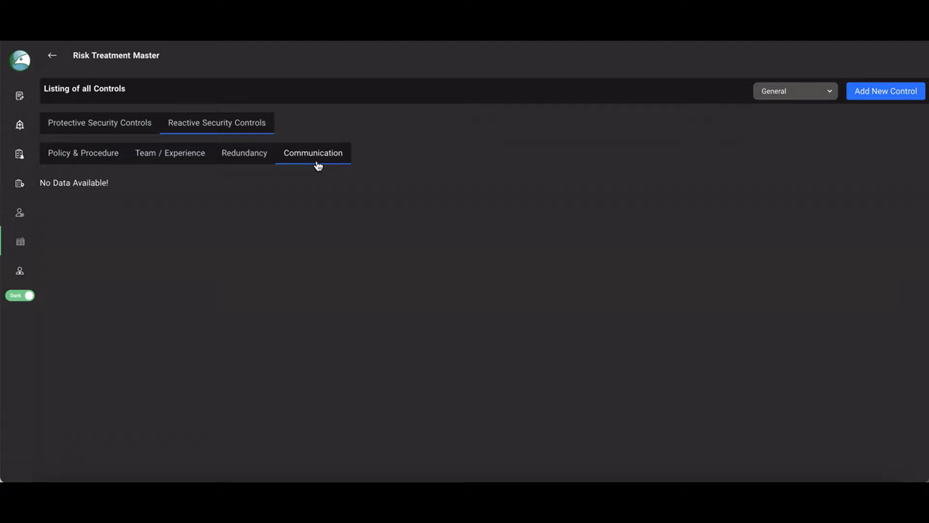
Start a new protective Policy & Procedure control named "SOP - Access Control" with project type Corporate Office SRA.
{"action": "left_click", "coordinate": [136, 127]}
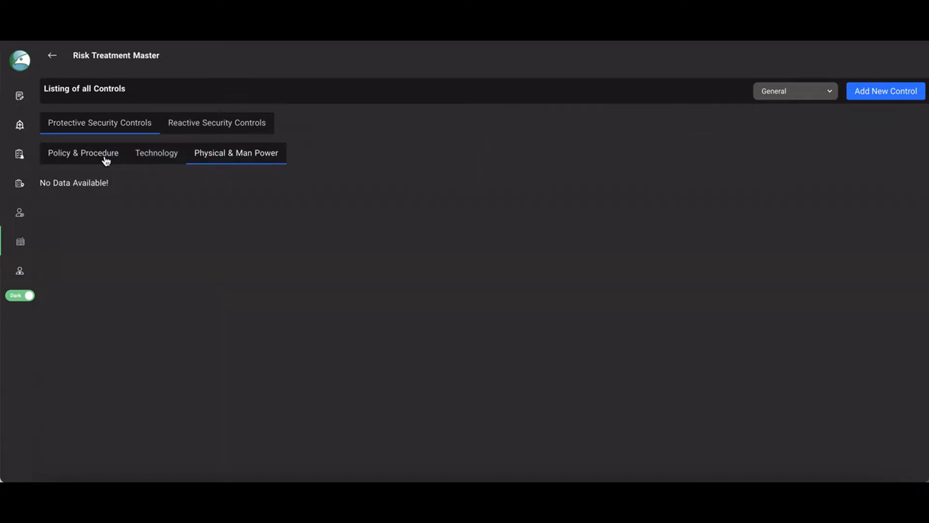
{"action": "left_click", "coordinate": [106, 159]}
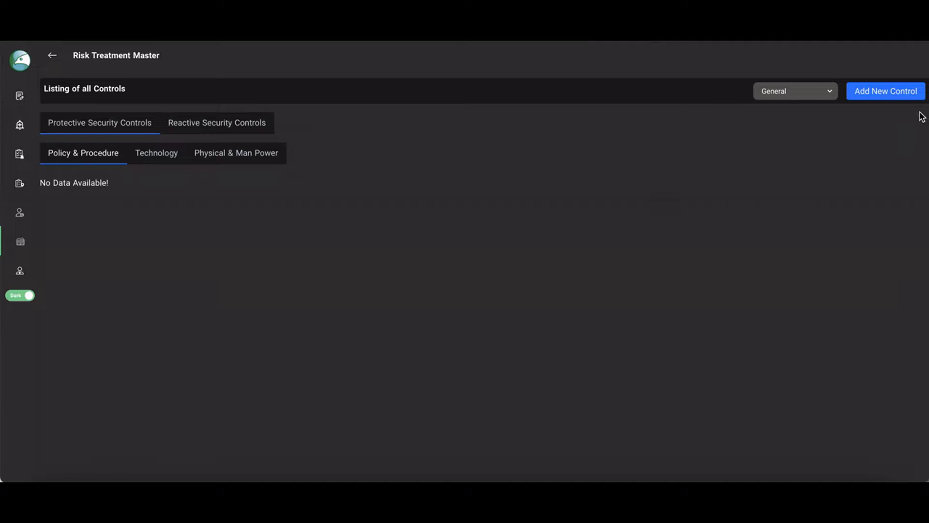
{"action": "left_click", "coordinate": [893, 97]}
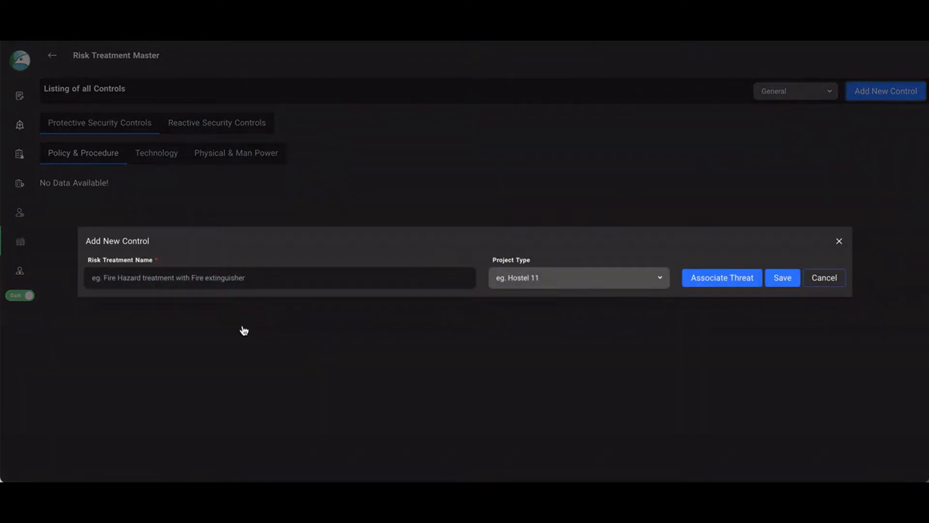
{"action": "left_click", "coordinate": [164, 279]}
{"action": "type", "text": "SOP"}
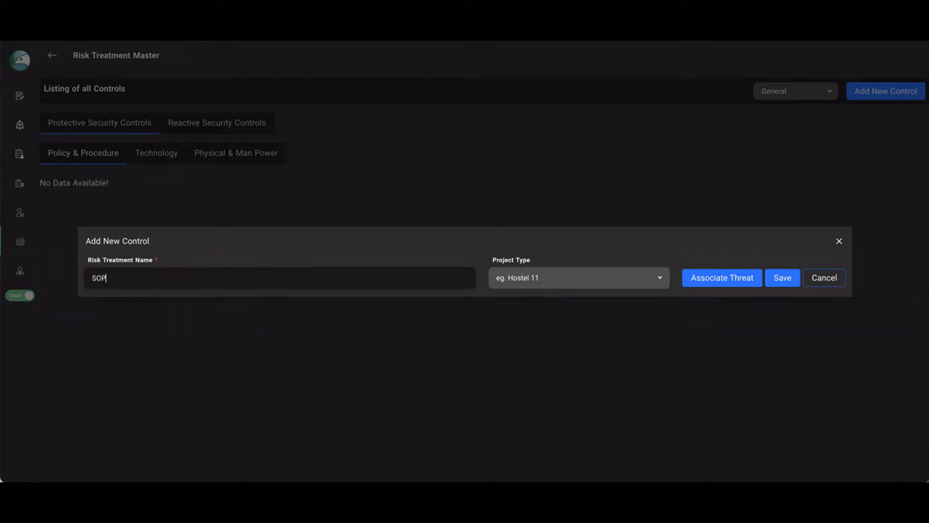
{"action": "type", "text": "  - Access Control"}
{"action": "left_click", "coordinate": [559, 282]}
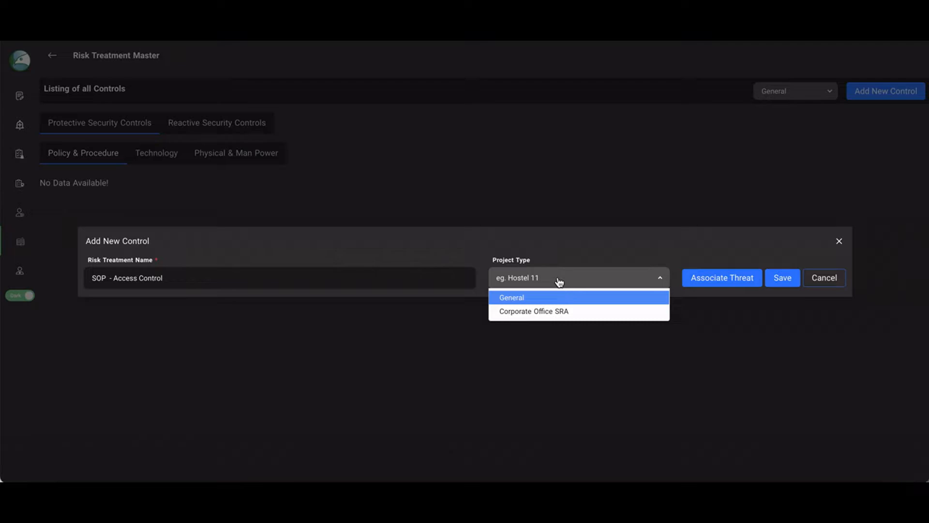
{"action": "left_click", "coordinate": [571, 313]}
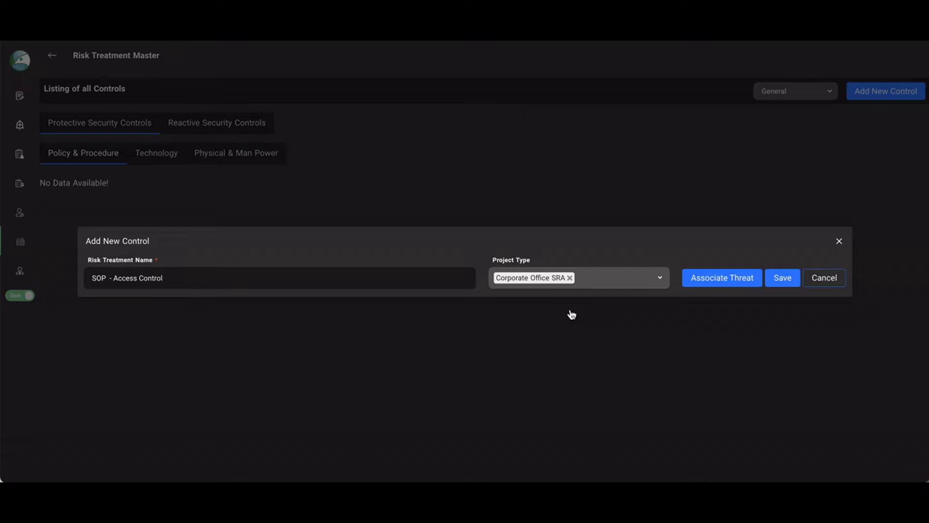
Associate the control with Bomb attack, Unauthorised Access, Industrial Espionage and Theft, and save it.
{"action": "left_click", "coordinate": [723, 279]}
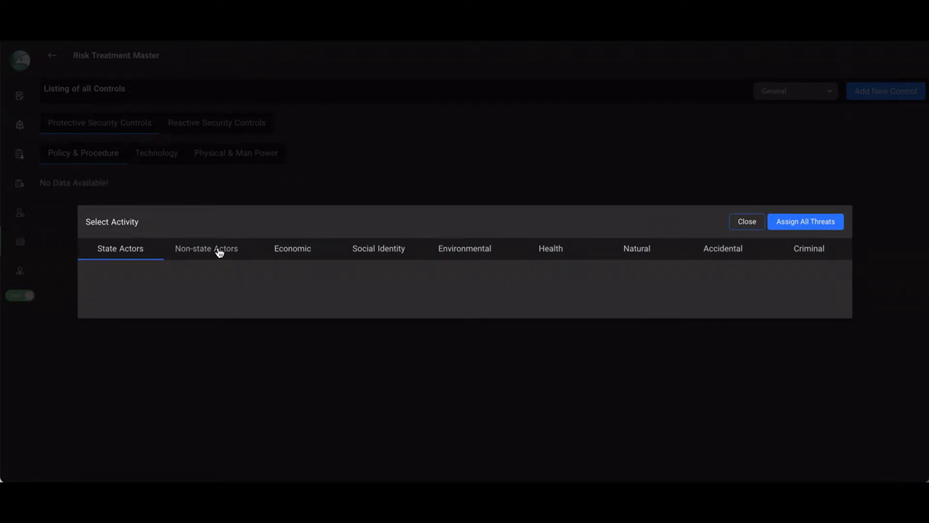
{"action": "left_click", "coordinate": [219, 252]}
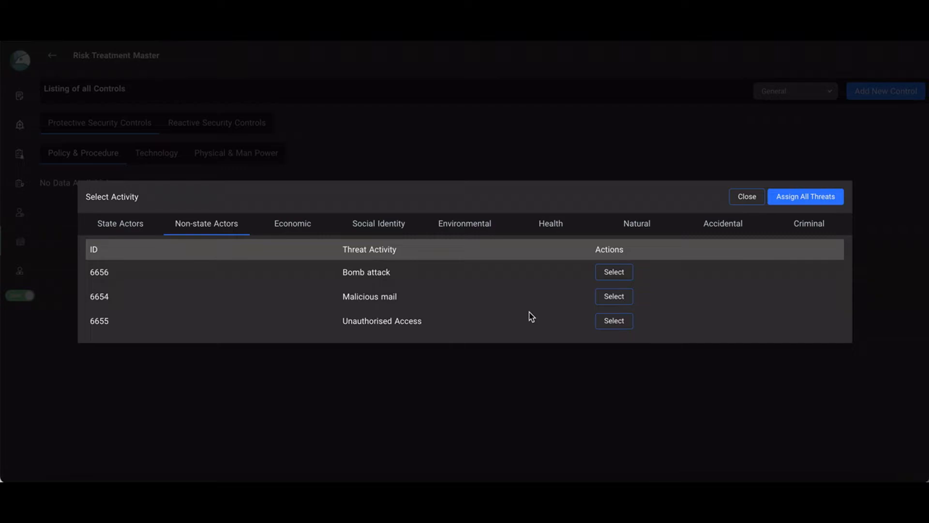
{"action": "left_click", "coordinate": [618, 272]}
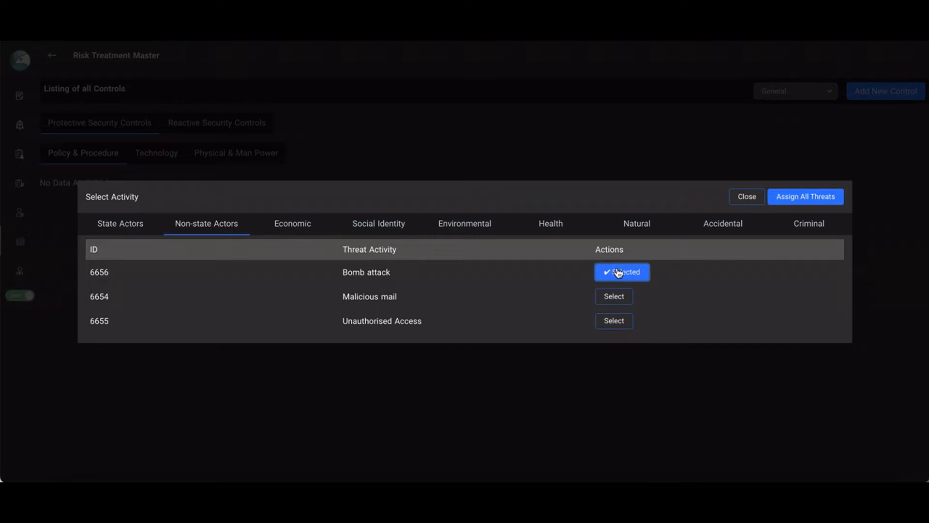
{"action": "left_click", "coordinate": [620, 320]}
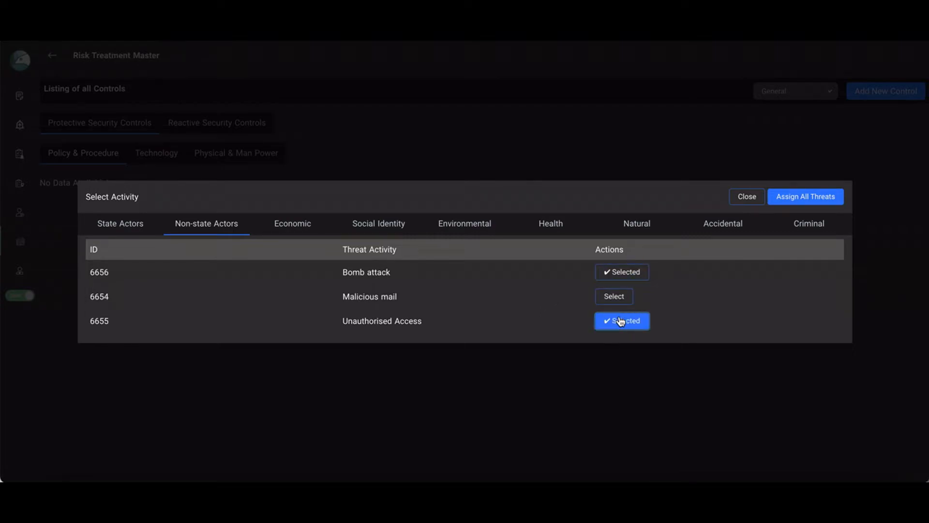
{"action": "left_click", "coordinate": [809, 226]}
{"action": "left_click", "coordinate": [615, 289]}
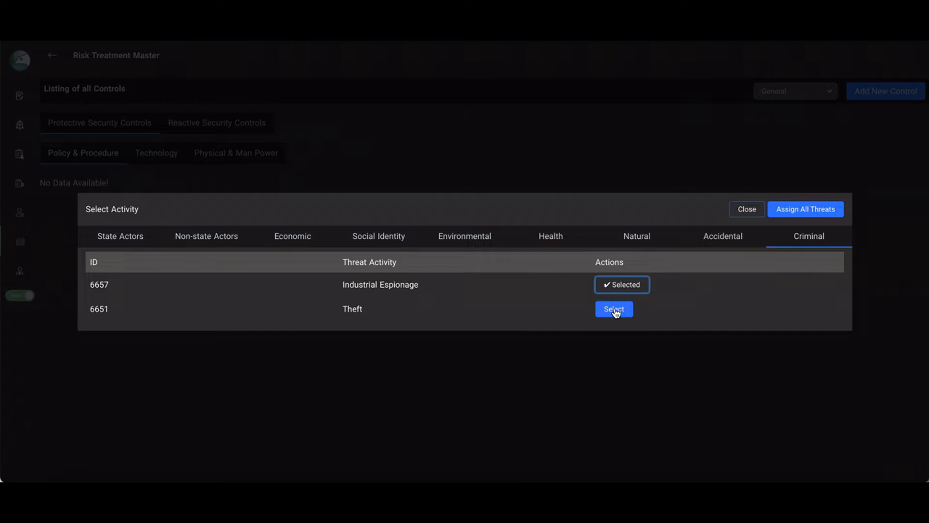
{"action": "left_click", "coordinate": [615, 312]}
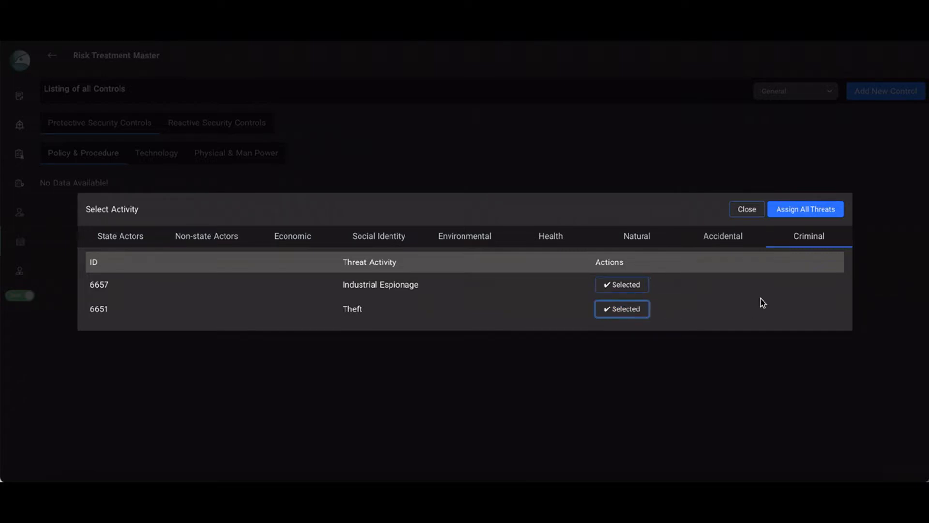
{"action": "left_click", "coordinate": [748, 211]}
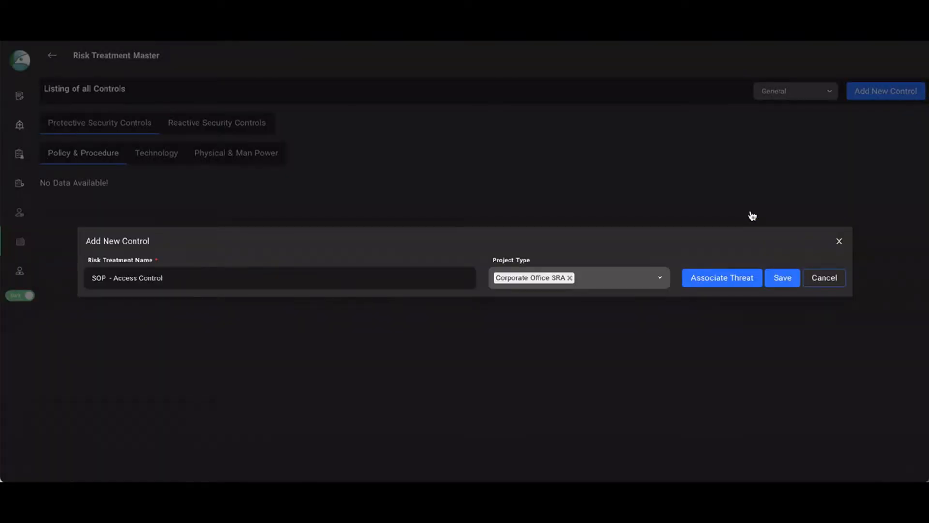
{"action": "left_click", "coordinate": [783, 280]}
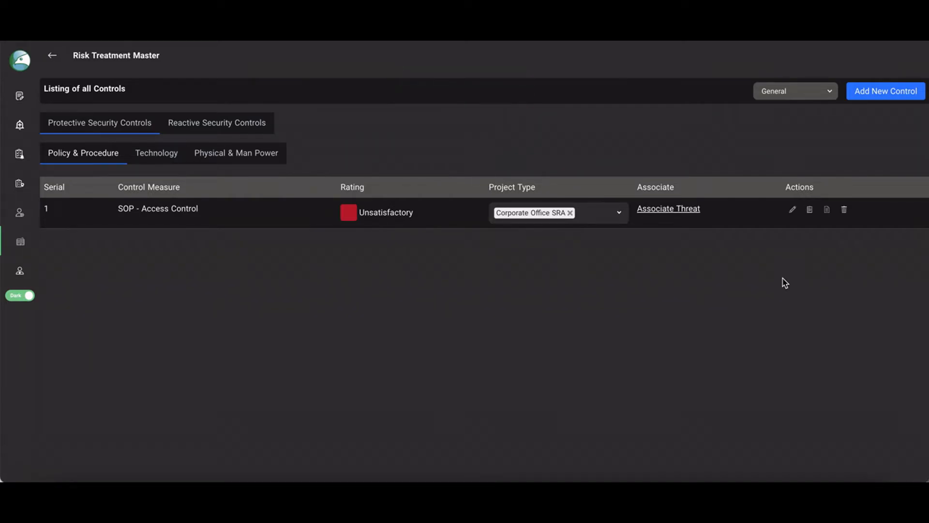
View the notes editor of the SOP - Access Control entry and close it without saving.
{"action": "left_click", "coordinate": [809, 211]}
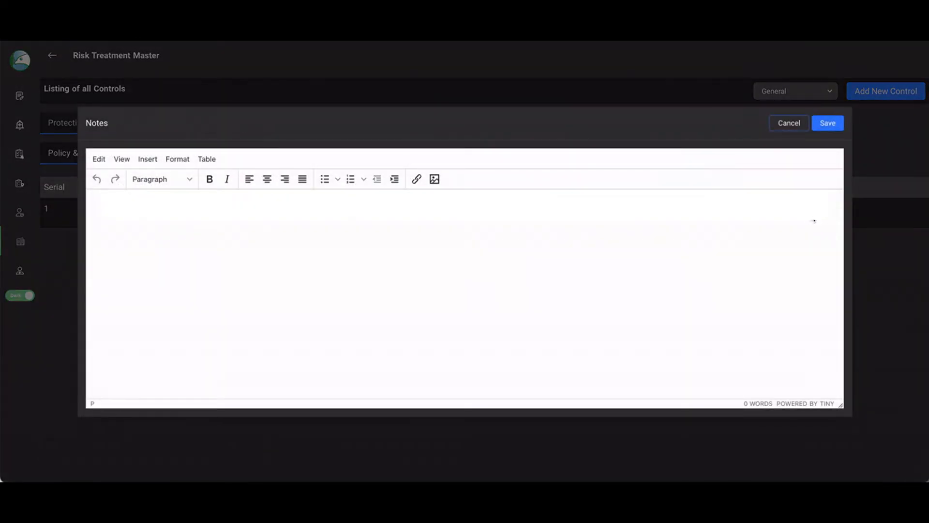
{"action": "left_click", "coordinate": [793, 129]}
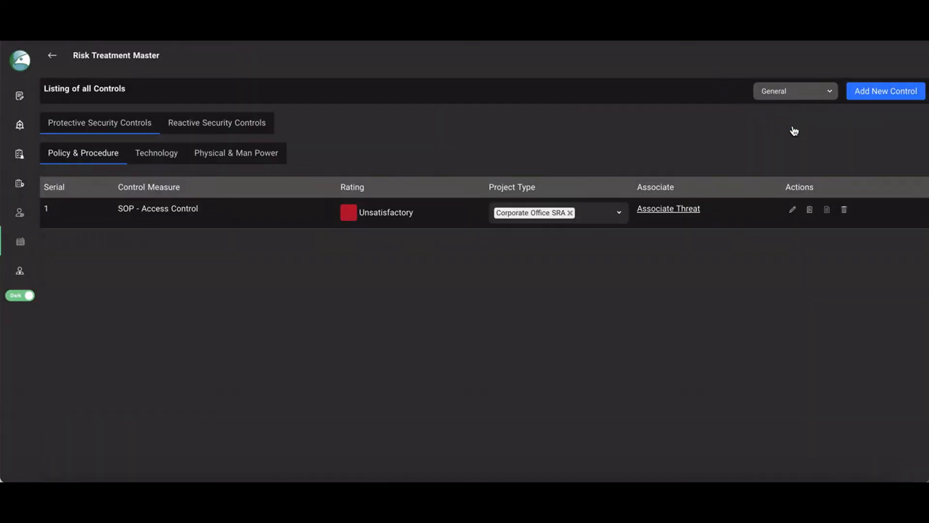
Check the attached files of the SOP - Access Control entry and set its risk treatment rating to Satisfactory.
{"action": "left_click", "coordinate": [830, 215]}
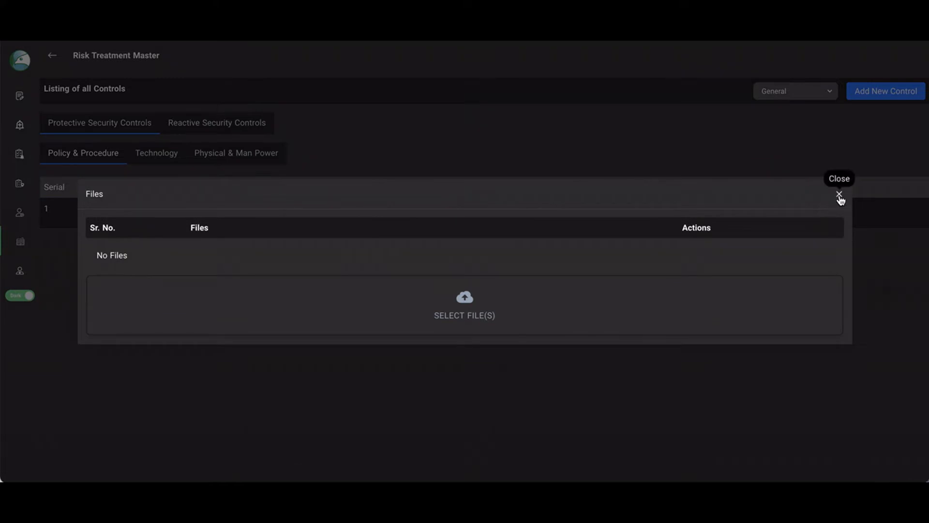
{"action": "left_click", "coordinate": [840, 199]}
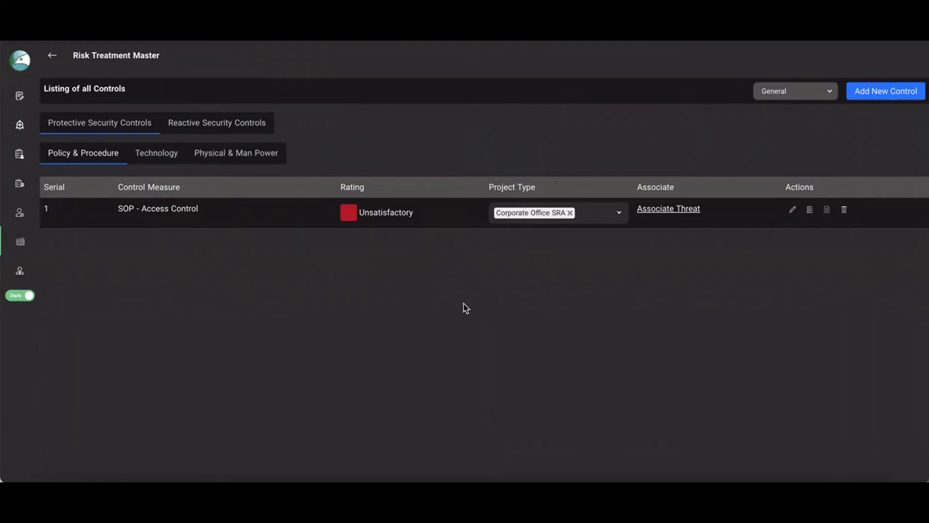
{"action": "left_click", "coordinate": [348, 213]}
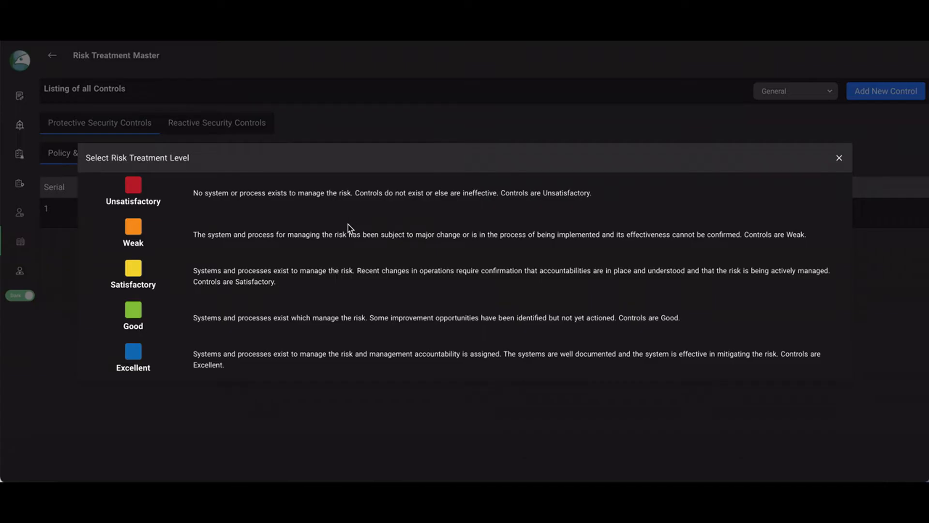
{"action": "left_click", "coordinate": [358, 278]}
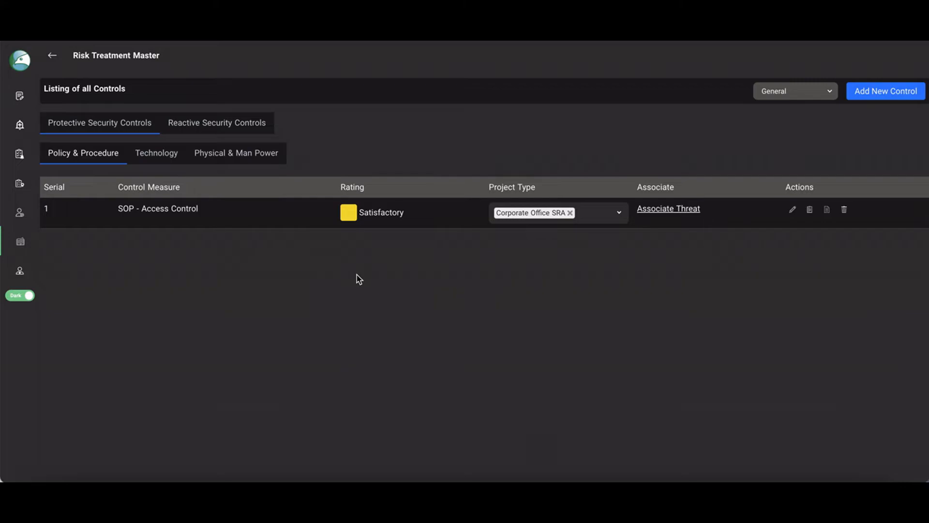
Add a project type named "Travel SRA" with the General symbol type in the Project Type Master.
{"action": "left_click", "coordinate": [22, 244]}
{"action": "left_click", "coordinate": [22, 244]}
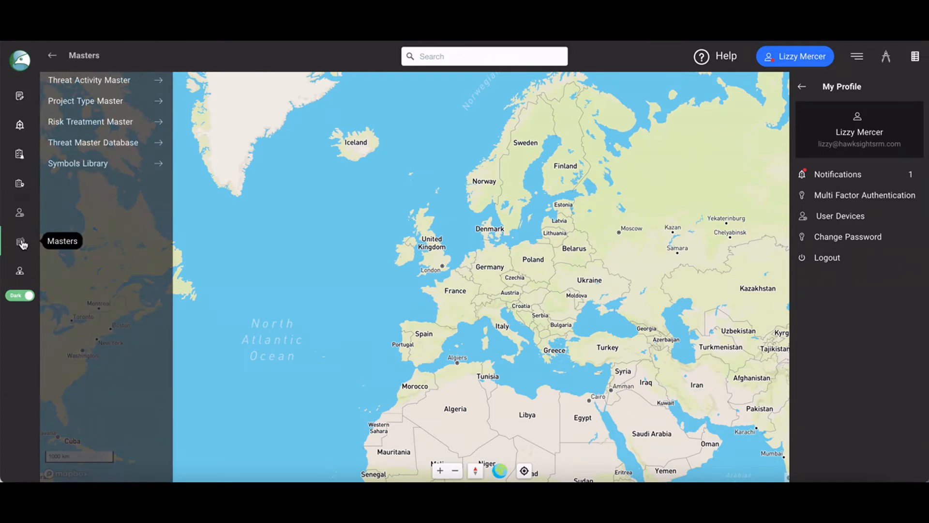
{"action": "left_click", "coordinate": [160, 104]}
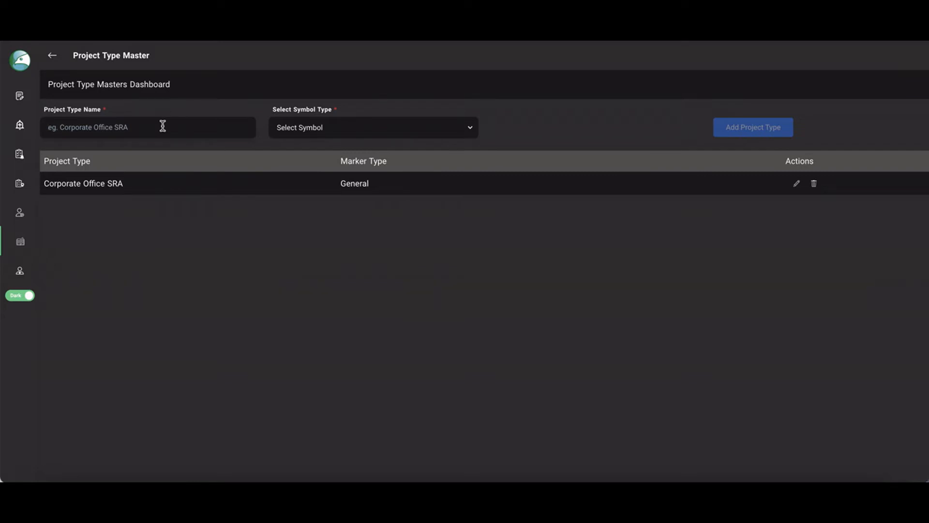
{"action": "type", "text": "Tr"}
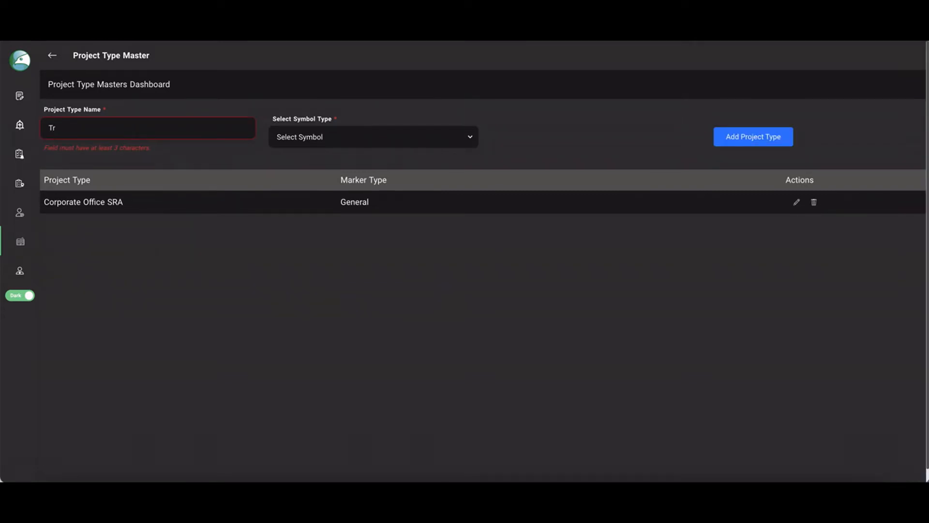
{"action": "type", "text": "avel"}
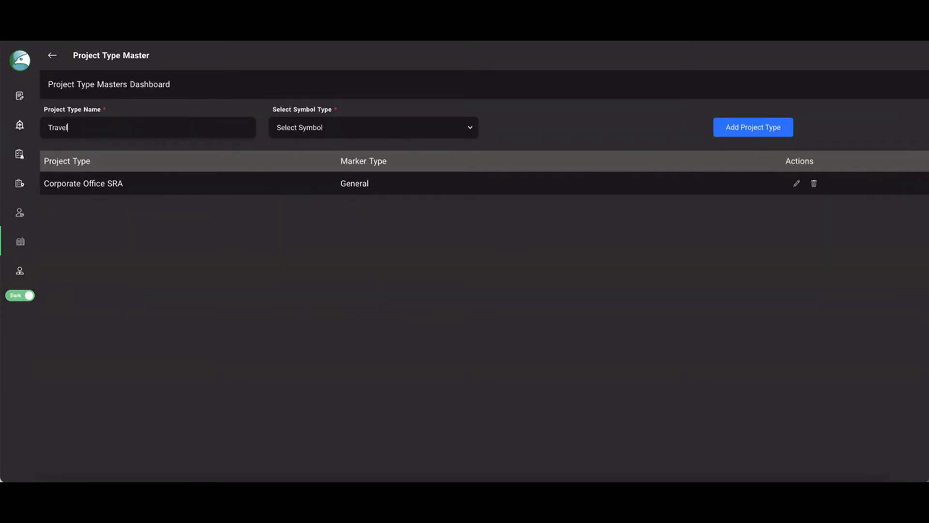
{"action": "type", "text": " SRA"}
{"action": "left_click", "coordinate": [333, 132]}
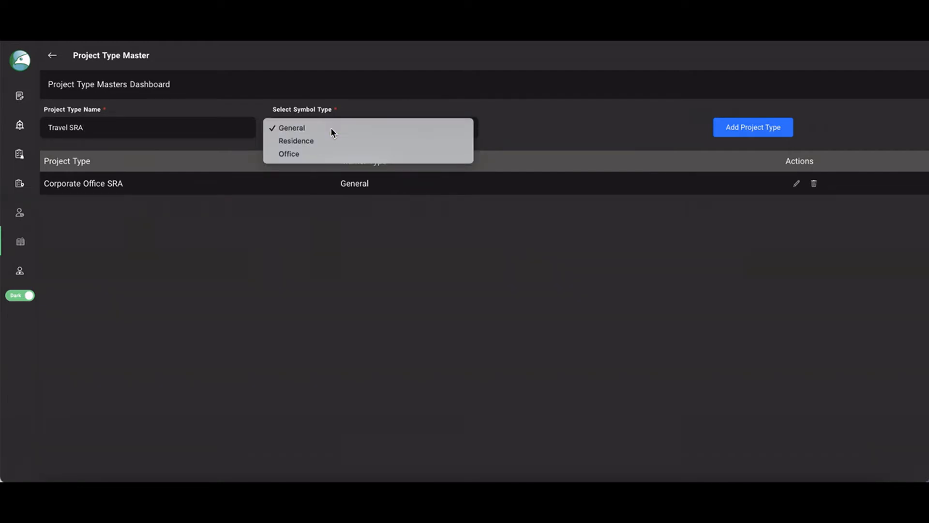
{"action": "left_click", "coordinate": [332, 130]}
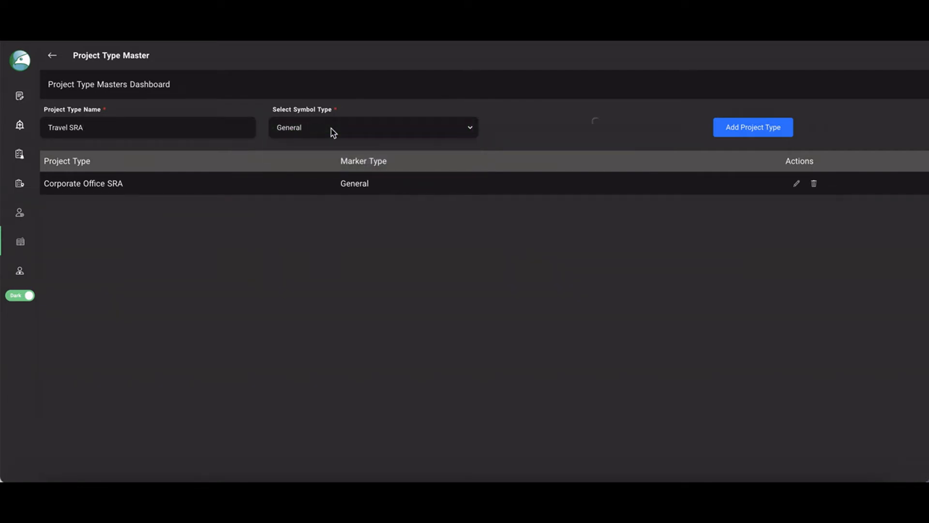
{"action": "left_click", "coordinate": [764, 132]}
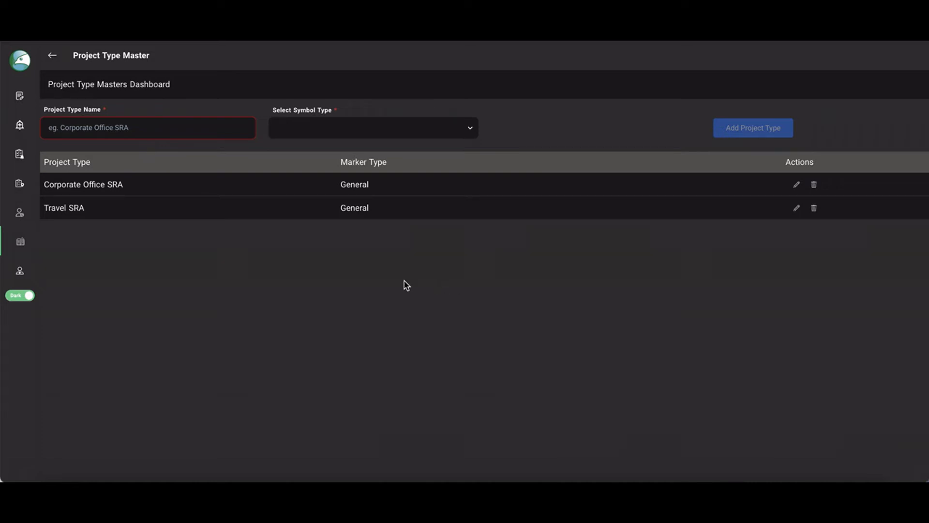
View the Symbols Library and its form for adding a new symbol, and close the form without adding one.
{"action": "left_click", "coordinate": [21, 243]}
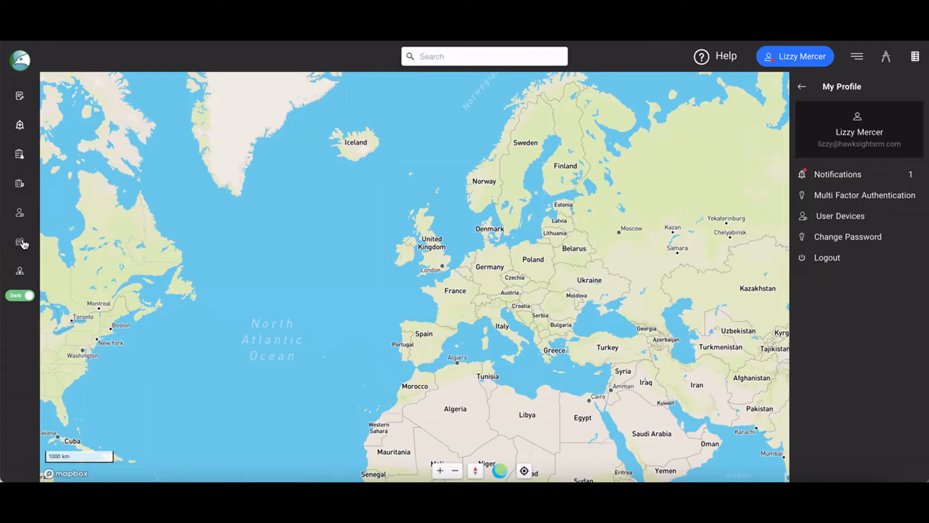
{"action": "left_click", "coordinate": [154, 165]}
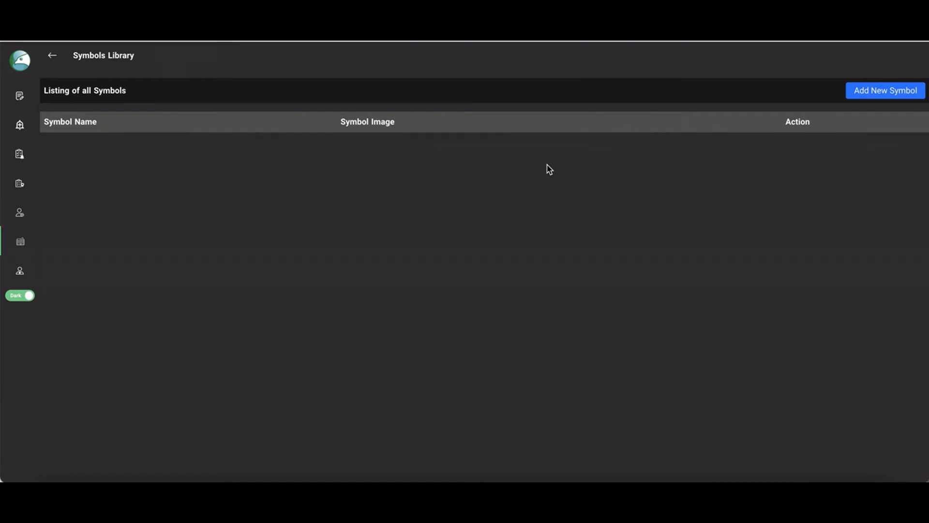
{"action": "left_click", "coordinate": [899, 94]}
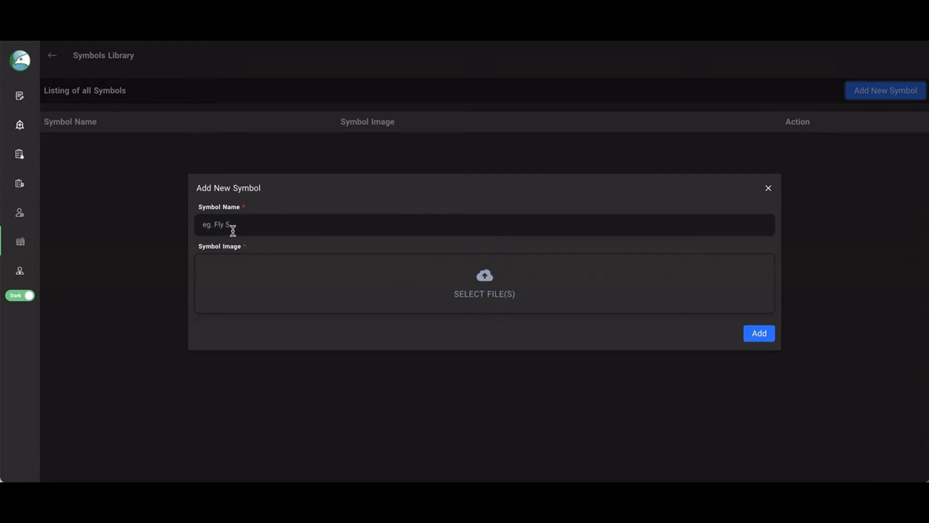
{"action": "left_click", "coordinate": [768, 188]}
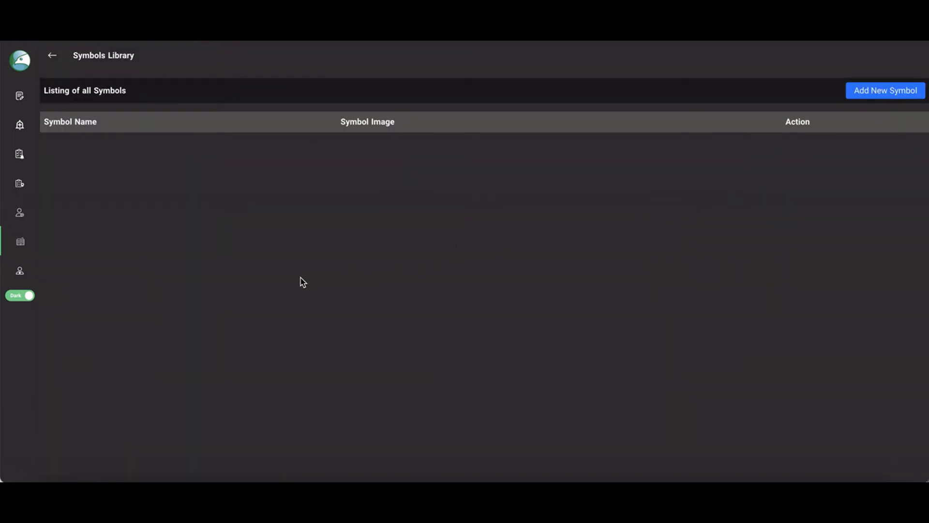
Review the protective Policy & Procedure controls in the Risk Treatment Master and return to the home map.
{"action": "left_click", "coordinate": [20, 242]}
{"action": "left_click", "coordinate": [20, 242]}
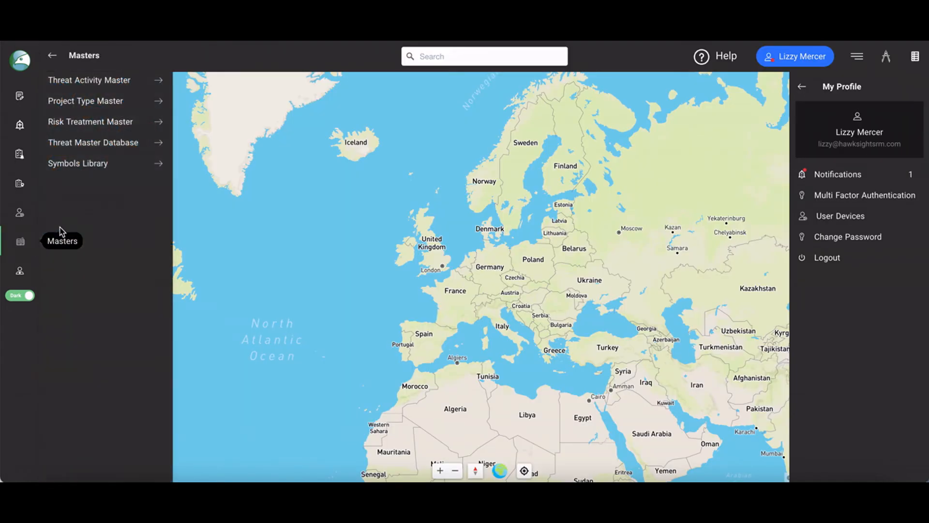
{"action": "left_click", "coordinate": [159, 125]}
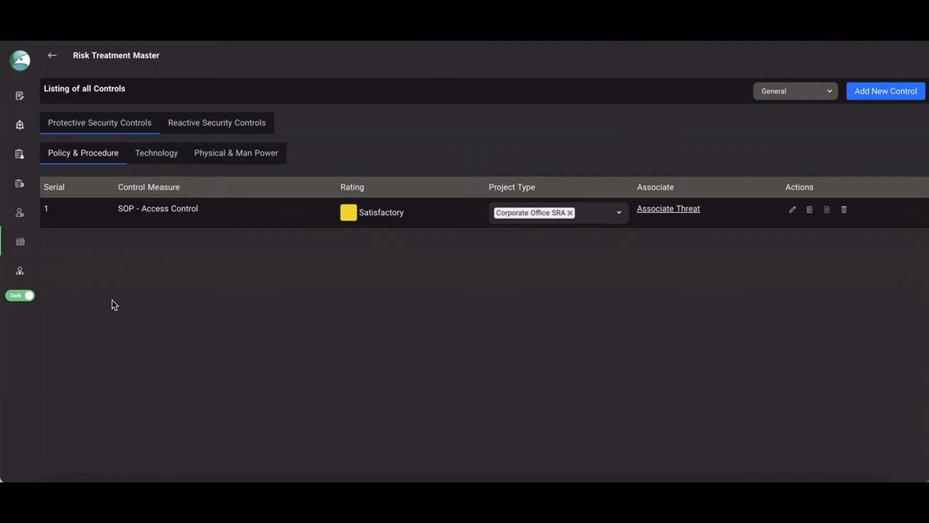
{"action": "left_click", "coordinate": [21, 63]}
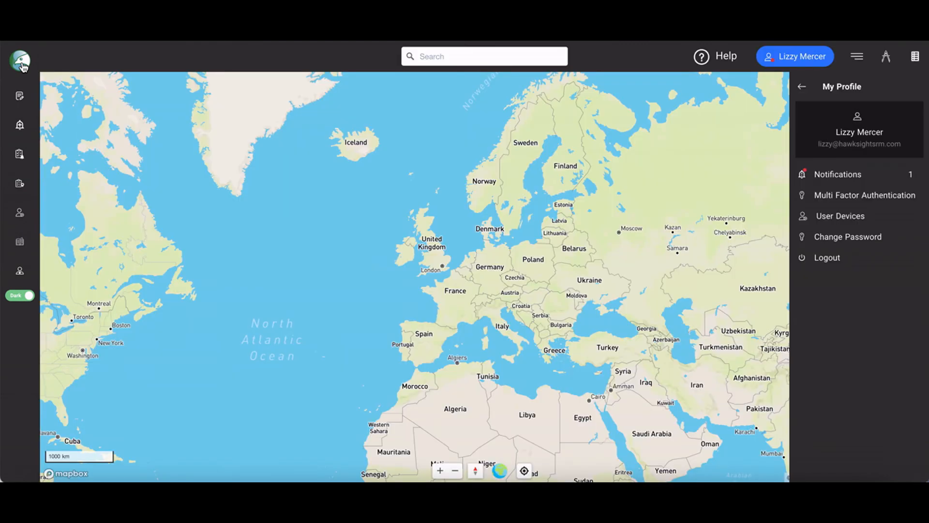